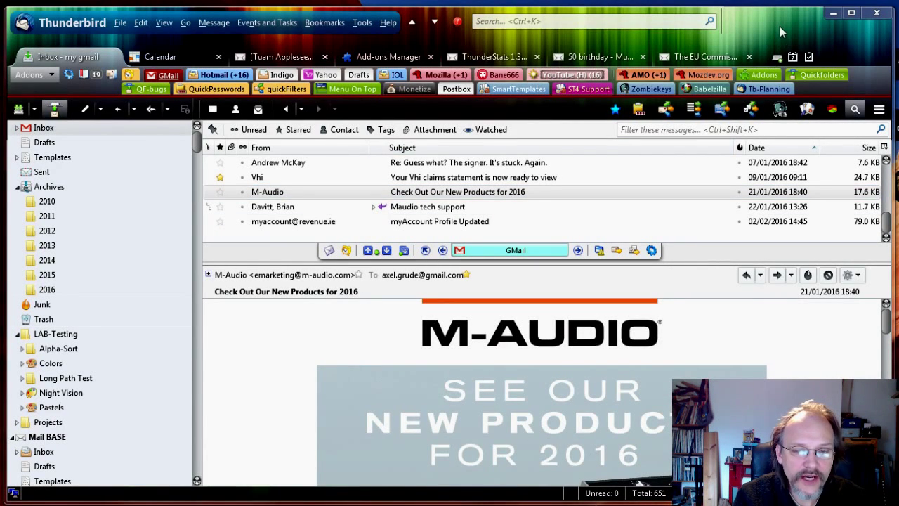
Step: Quick-move the "Check Out Our New Products for 2016" message to the M-Audio folder, finding it with "m-"
left_click(485, 196)
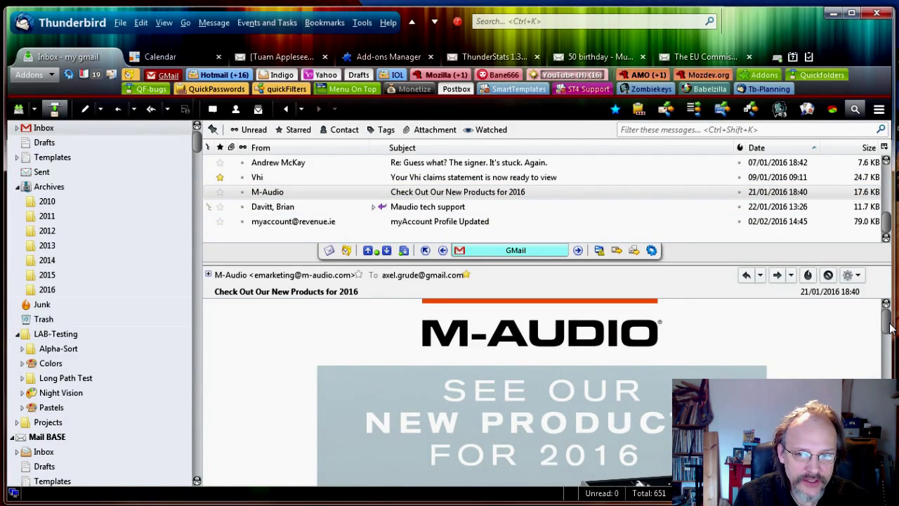
mouse_move(888, 324)
left_mouse_down()
mouse_move(884, 373)
mouse_move(886, 313)
left_mouse_up()
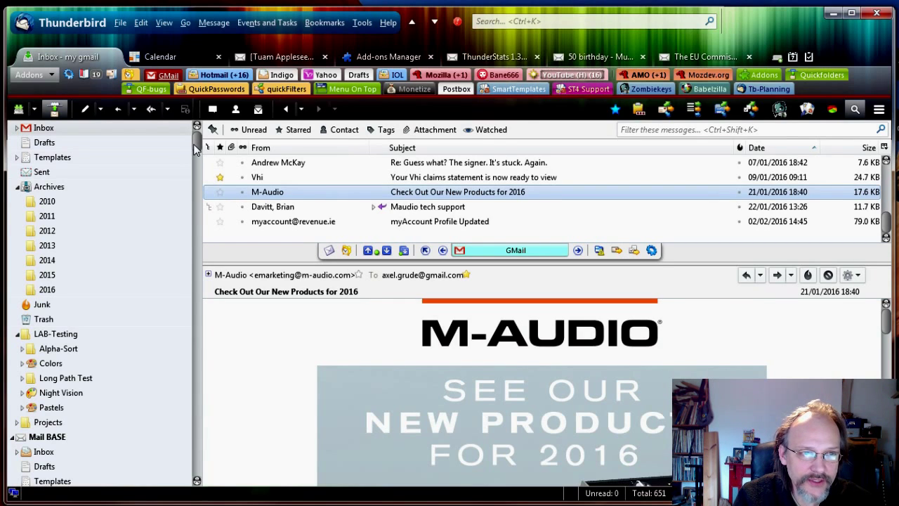
mouse_move(197, 149)
left_mouse_down()
mouse_move(197, 281)
mouse_move(196, 137)
left_mouse_up()
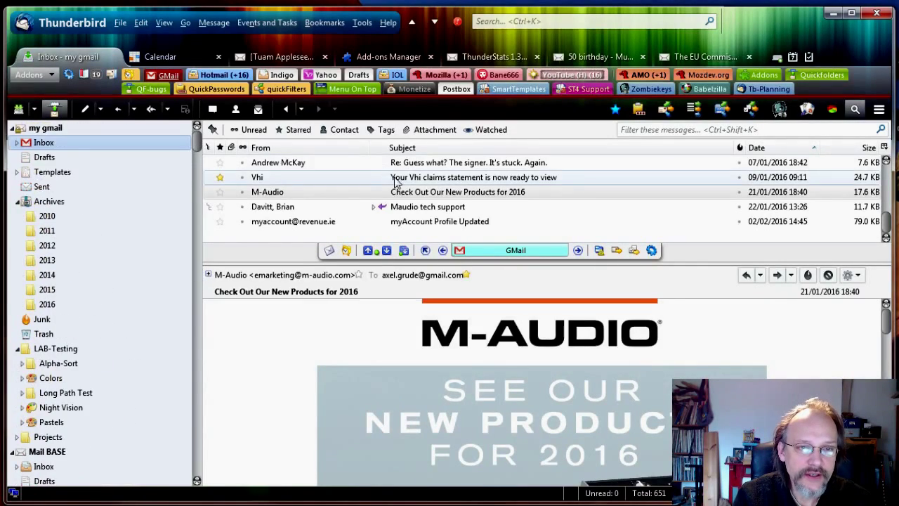
left_click(434, 192)
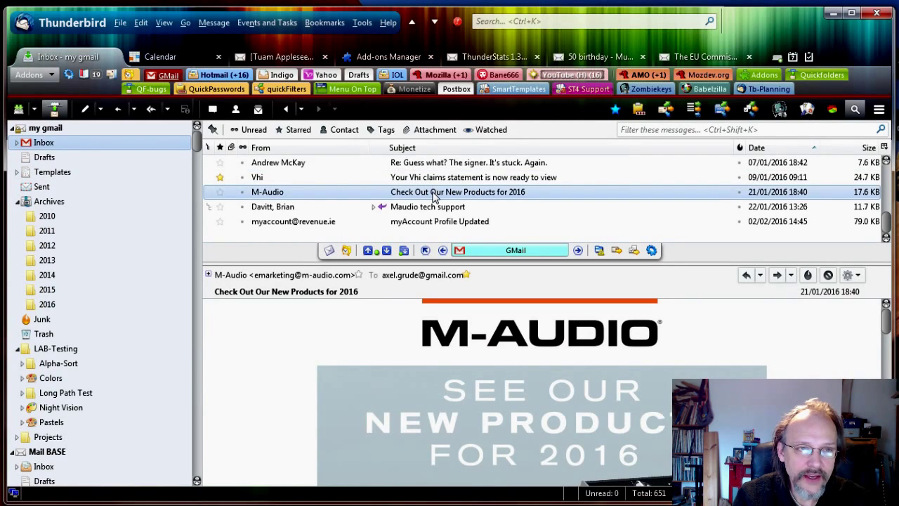
left_click_drag(434, 197, 109, 74)
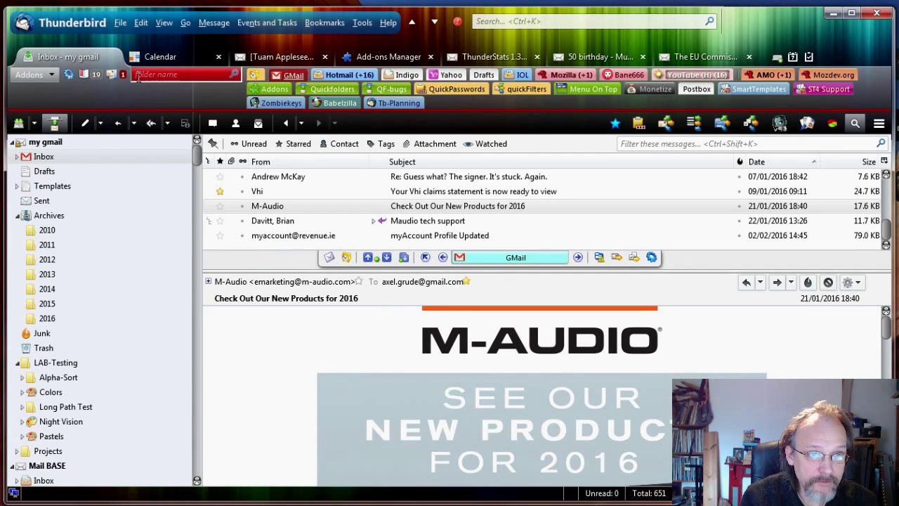
type("m")
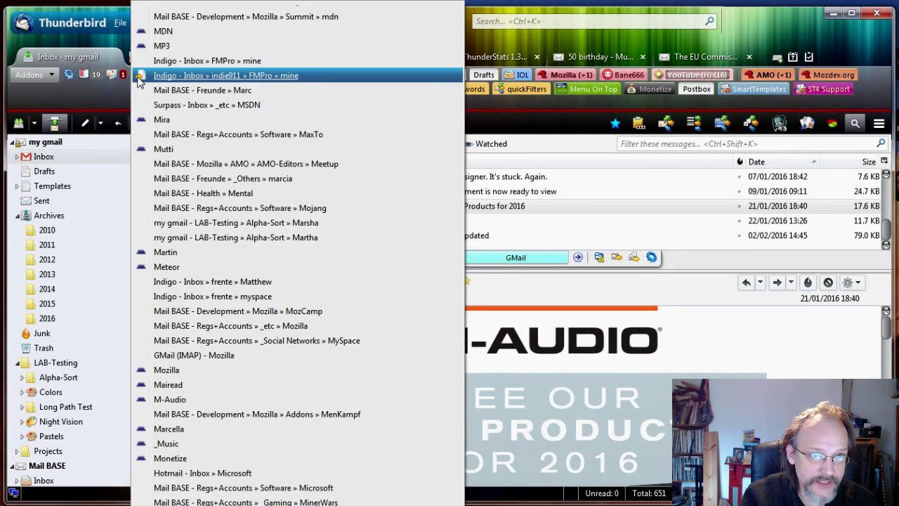
type("-")
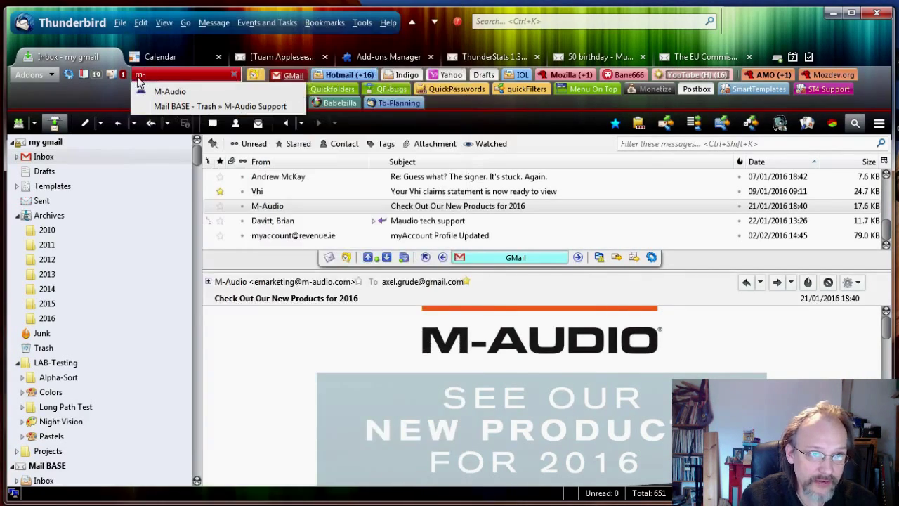
left_click(170, 92)
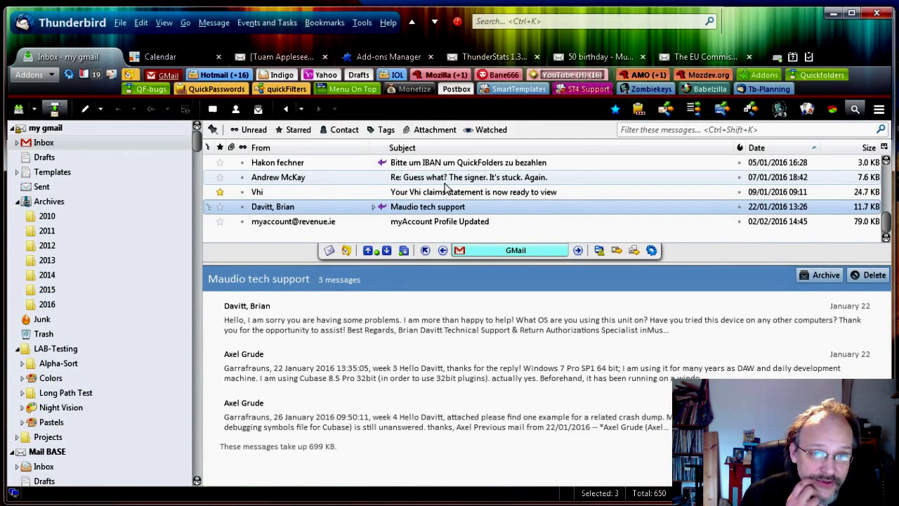
Step: Expand the "Maudio tech support" thread and quick-jump to the M-Audio folder by searching for "m-"
left_click(373, 207)
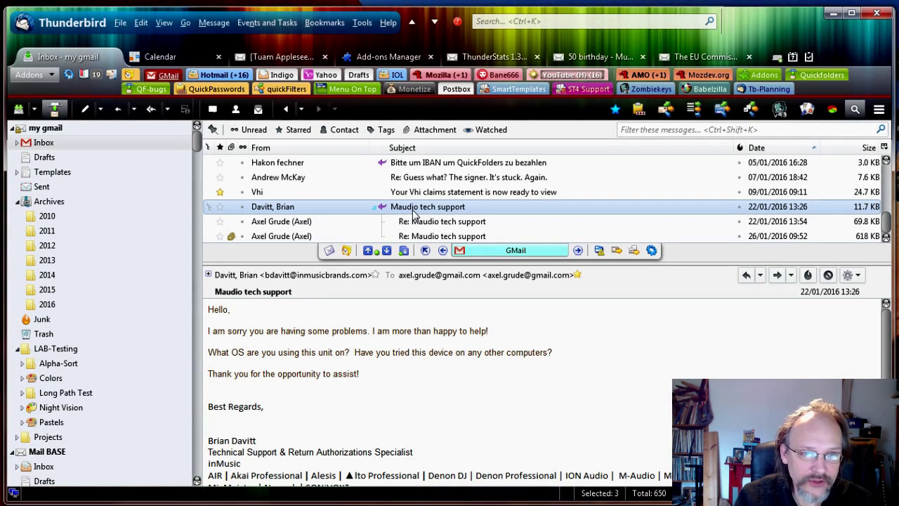
left_click(111, 75)
type("m-")
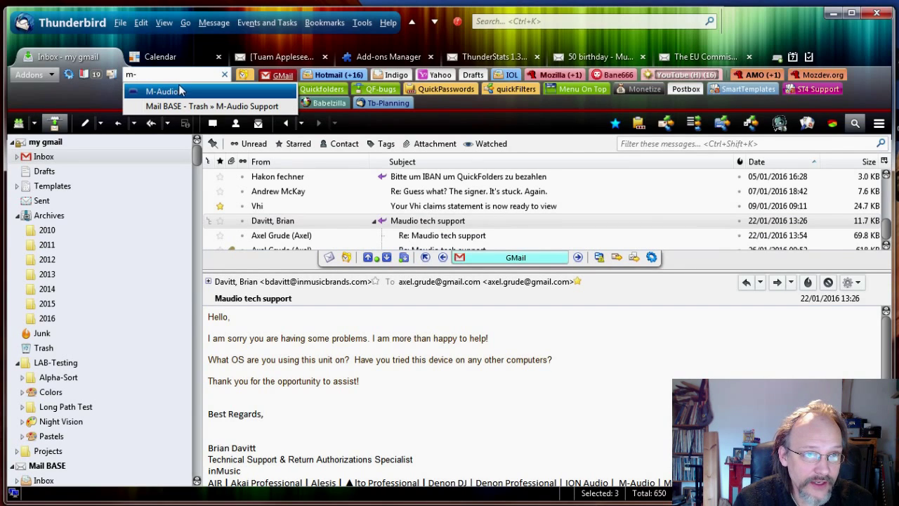
left_click(162, 91)
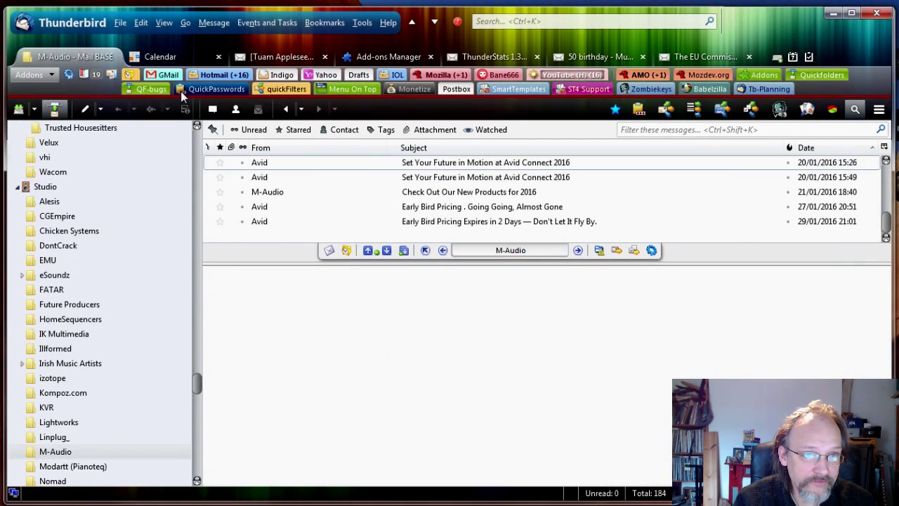
Step: Examine the recent folders list and the commands available for the current M-Audio folder
left_click(346, 250)
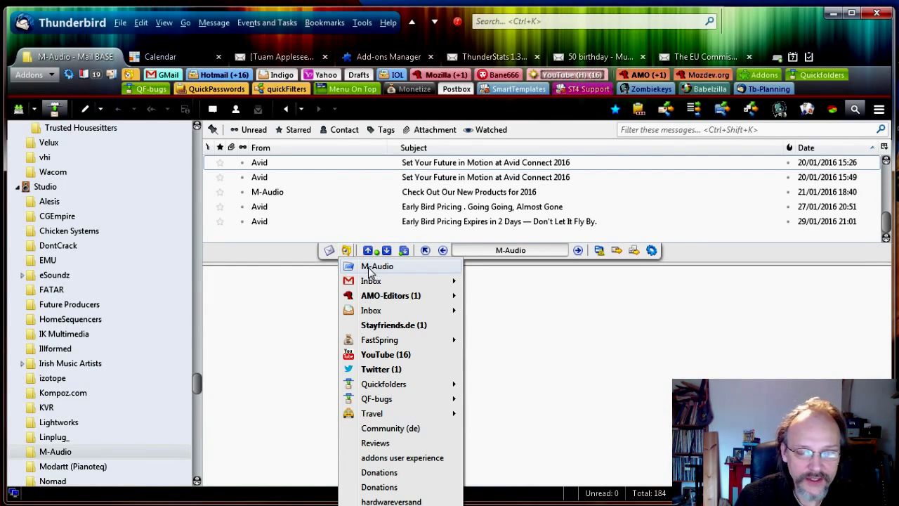
left_click(403, 209)
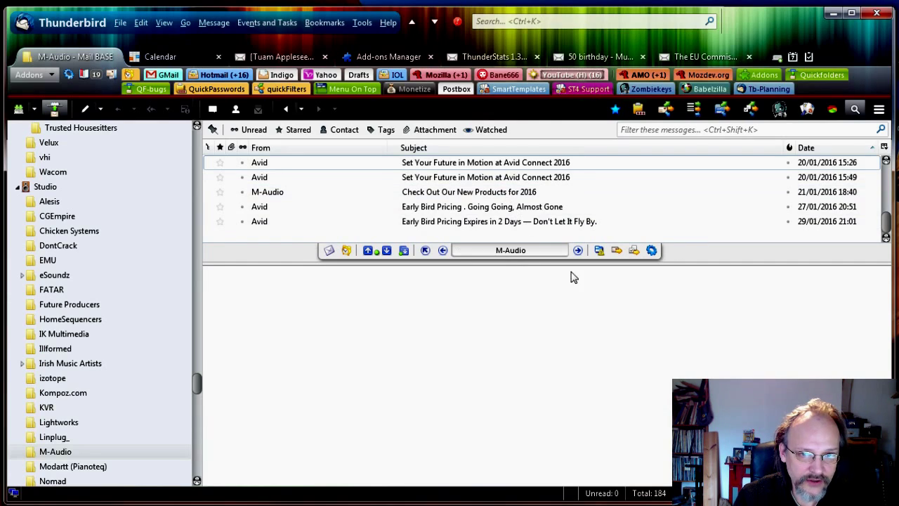
left_click(530, 255)
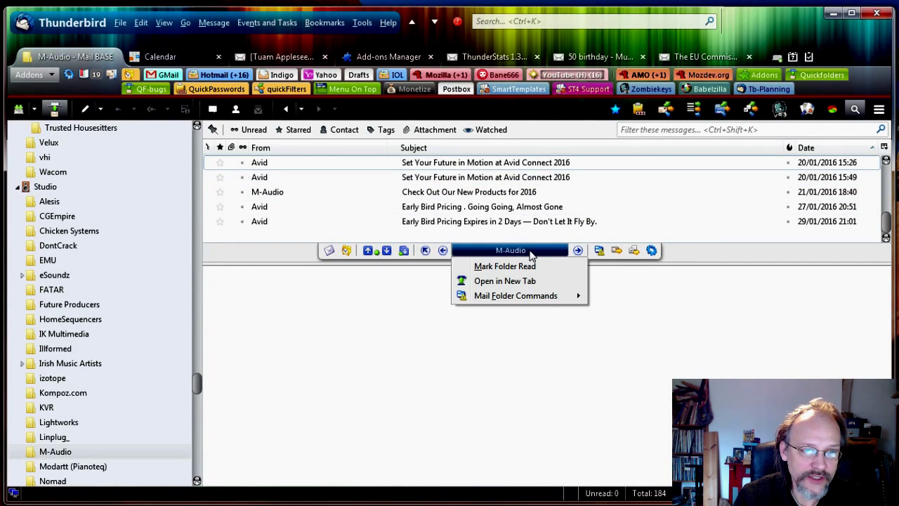
left_click(345, 297)
left_click(47, 454)
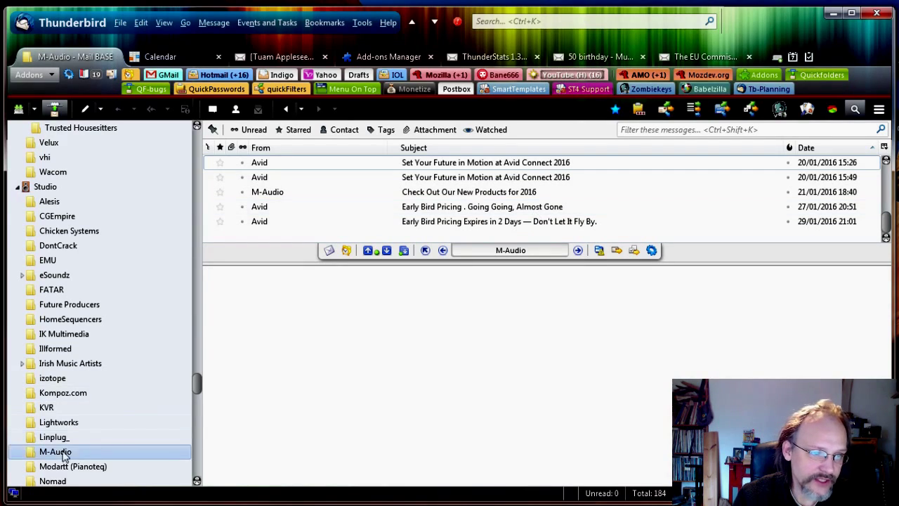
Step: Create a subfolder named "M-Audio Support" inside the M-Audio folder
right_click(521, 255)
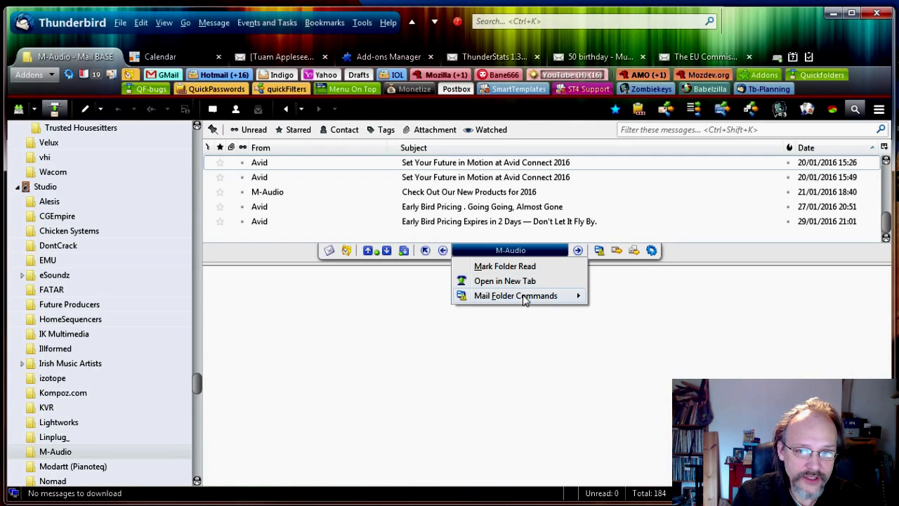
mouse_move(526, 298)
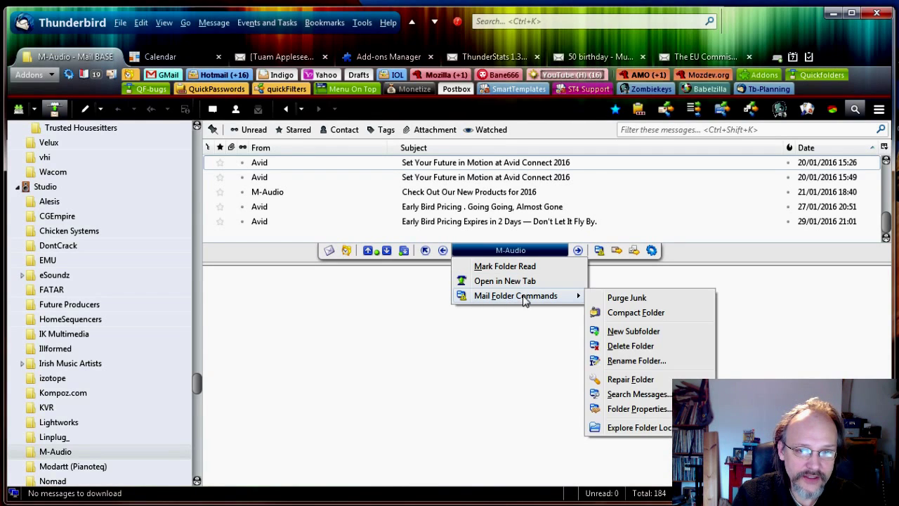
left_click(634, 337)
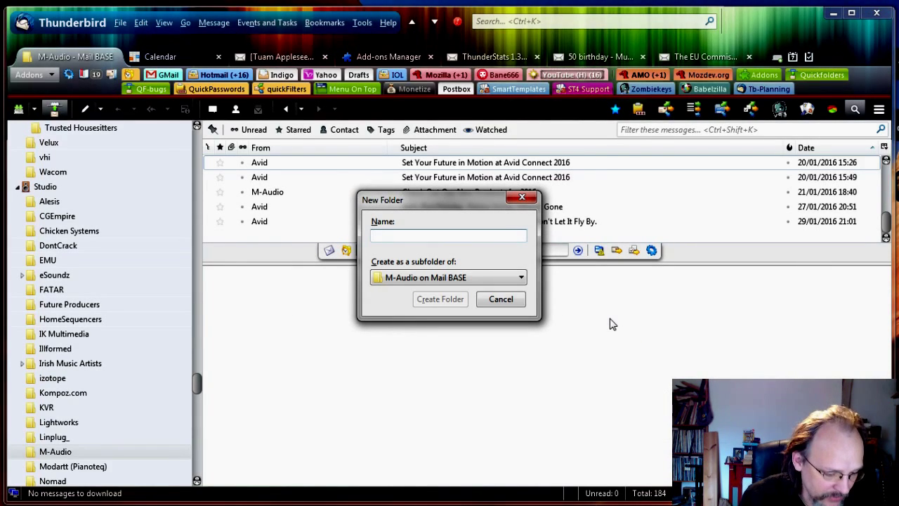
type("M-Audio ")
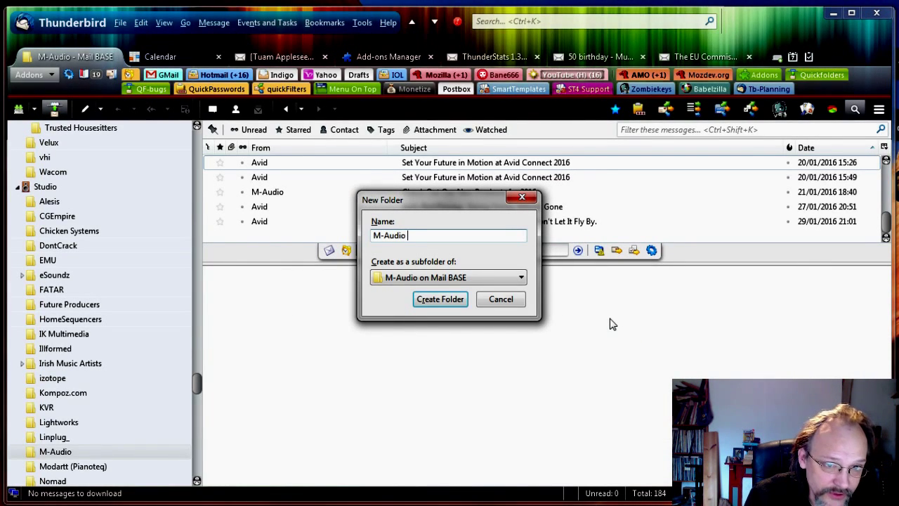
type("Support")
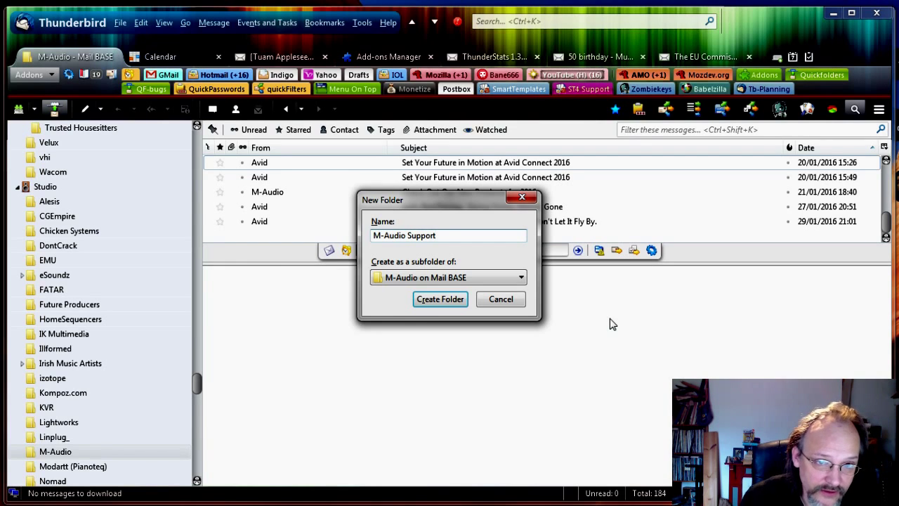
left_click(440, 300)
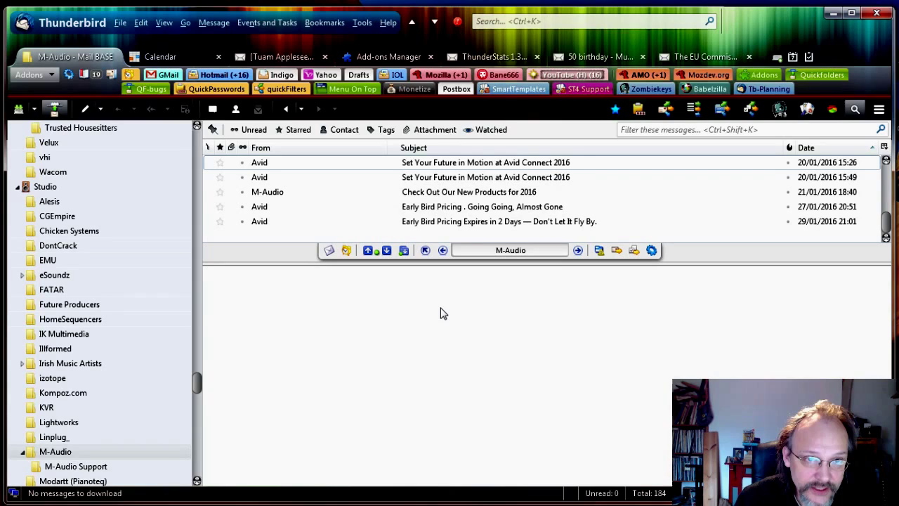
left_click(503, 253)
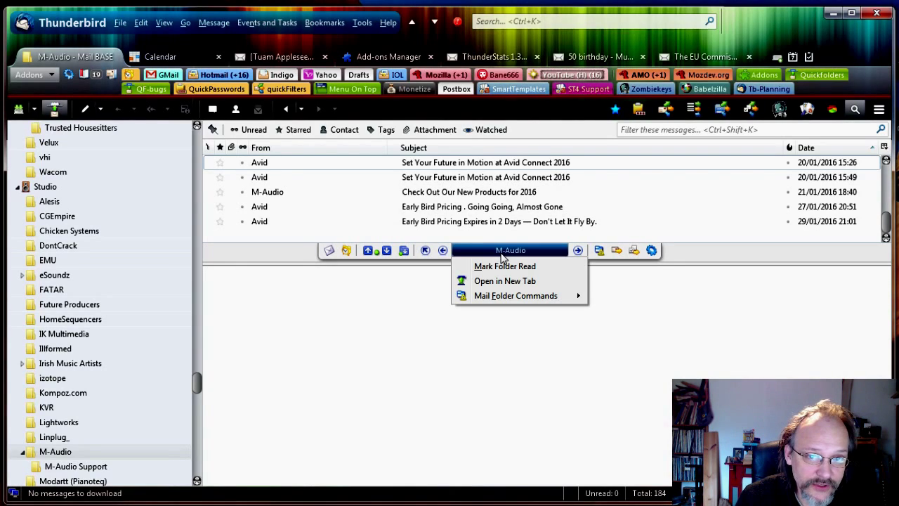
left_click(503, 257)
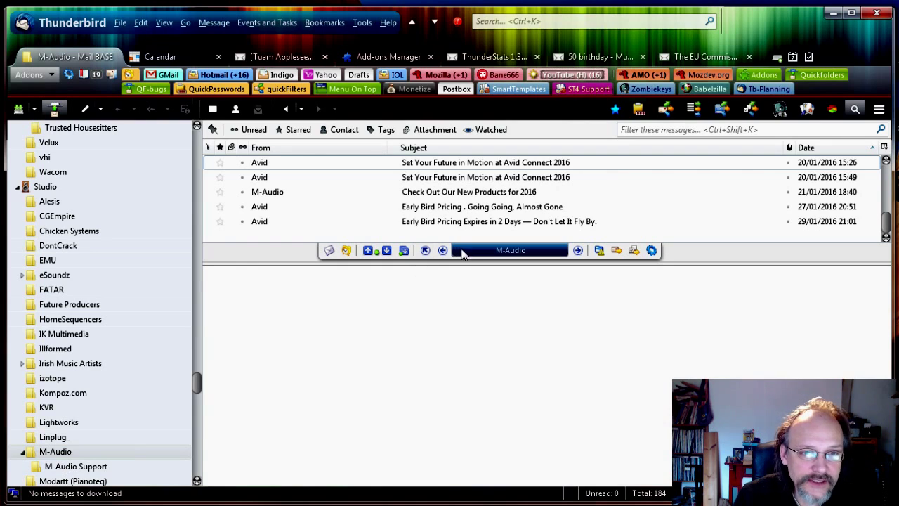
Step: Return to the GMail inbox and add the whole "Maudio tech support" thread to the quick move list
left_click(167, 77)
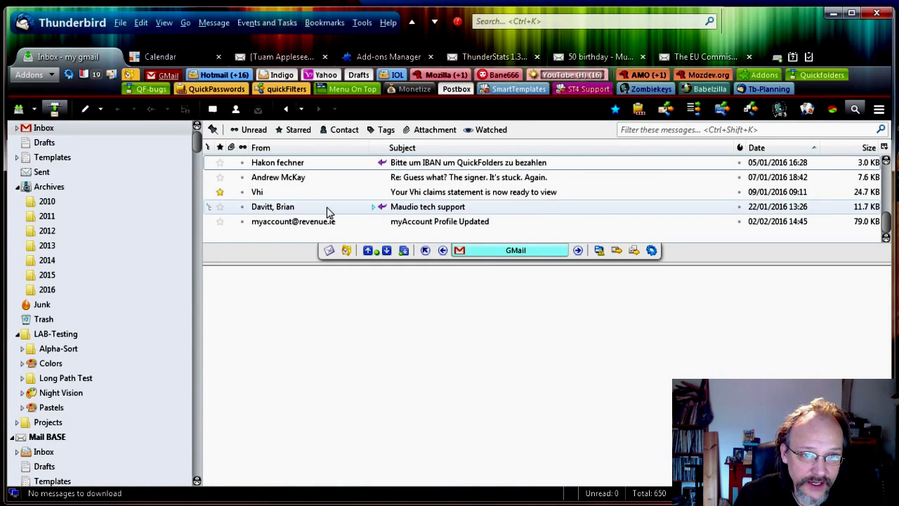
left_click(373, 208)
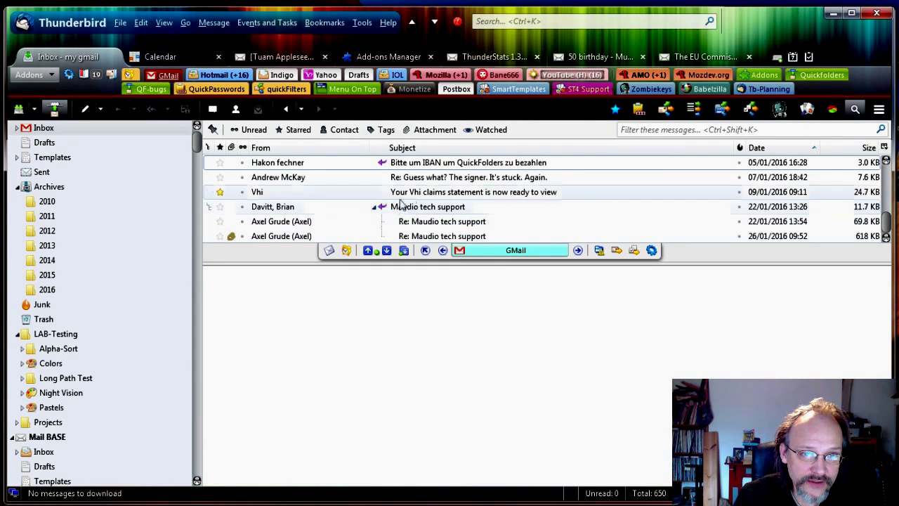
left_click(209, 208)
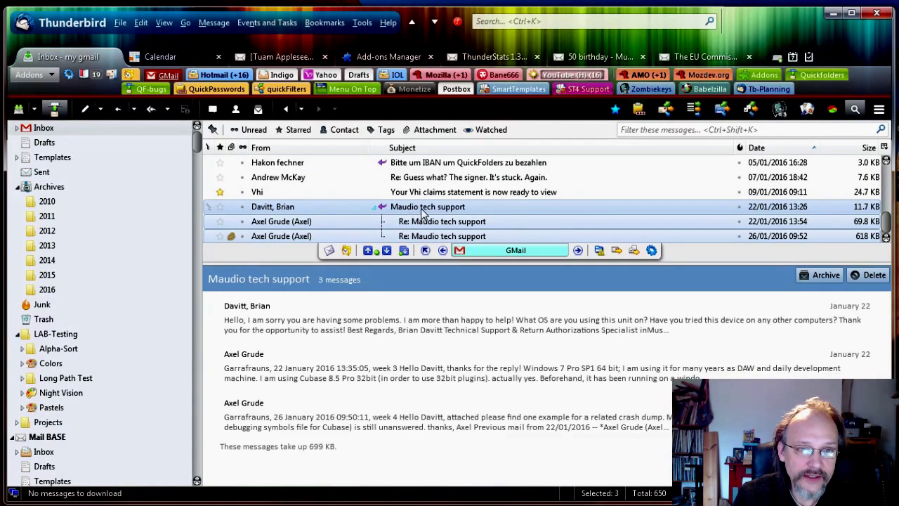
left_click_drag(423, 212, 113, 77)
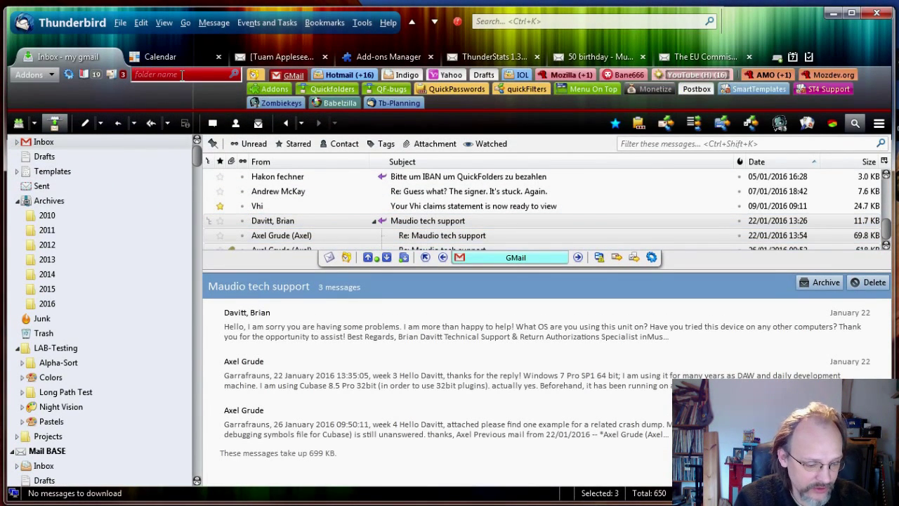
Step: Search the quick move target folders for "Supp", and replace the search with the parent path "M-a/"
type("Supp")
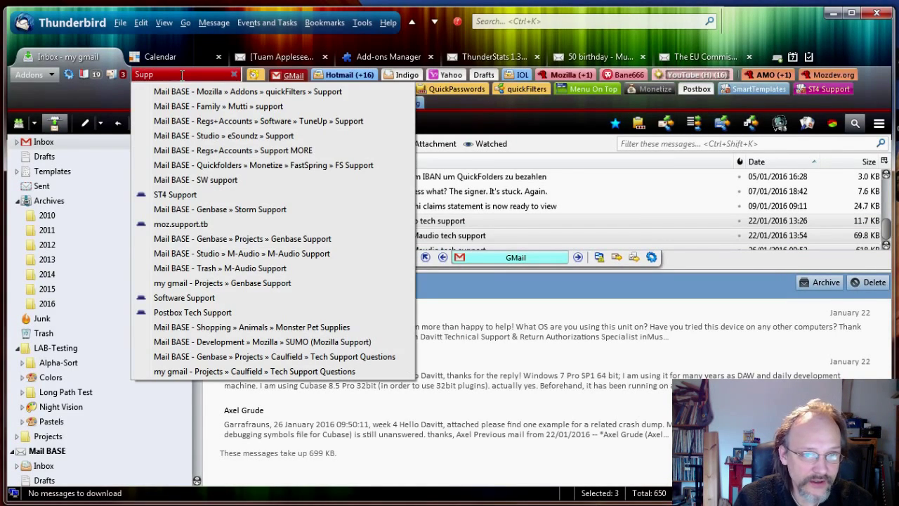
left_click(167, 73)
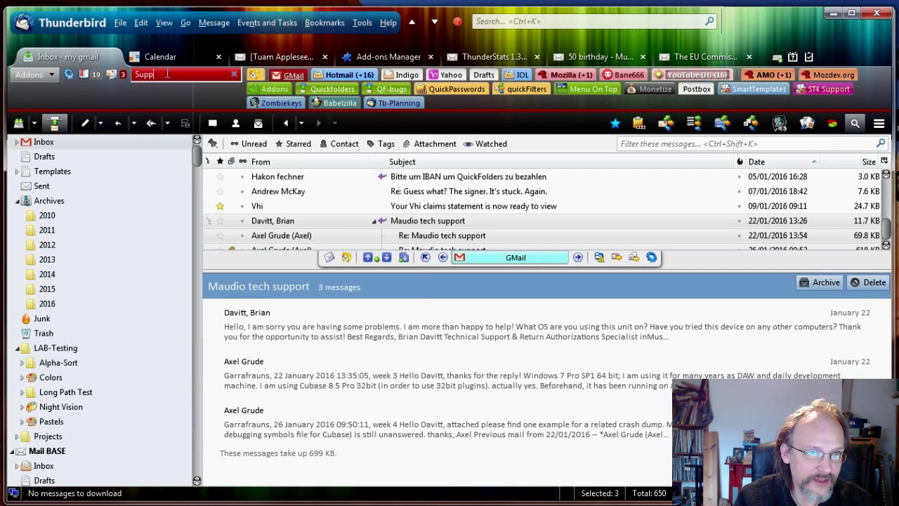
left_click_drag(167, 74, 106, 76)
type("M-a")
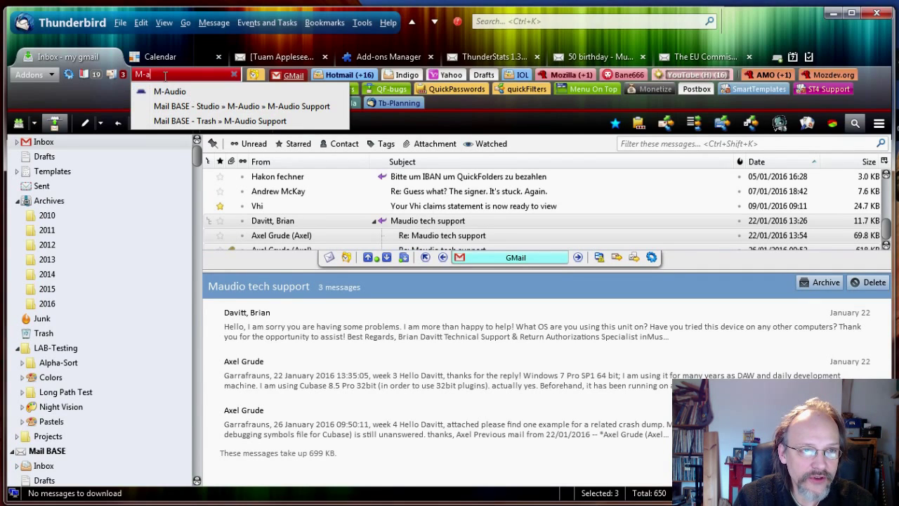
left_click(164, 75)
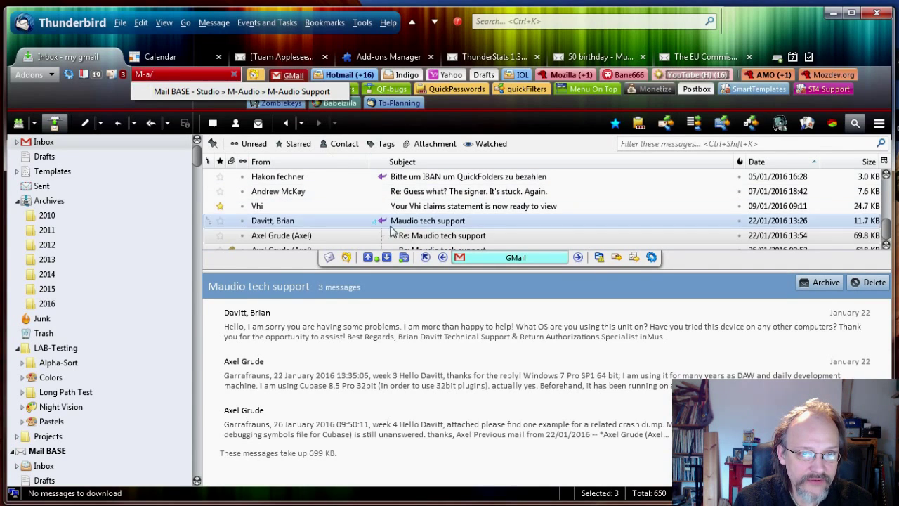
Step: View the last "Re: Maudio tech support" reply, the "myAccount Profile Updated" message and the thread's first message
scroll(407, 242, "down", 1)
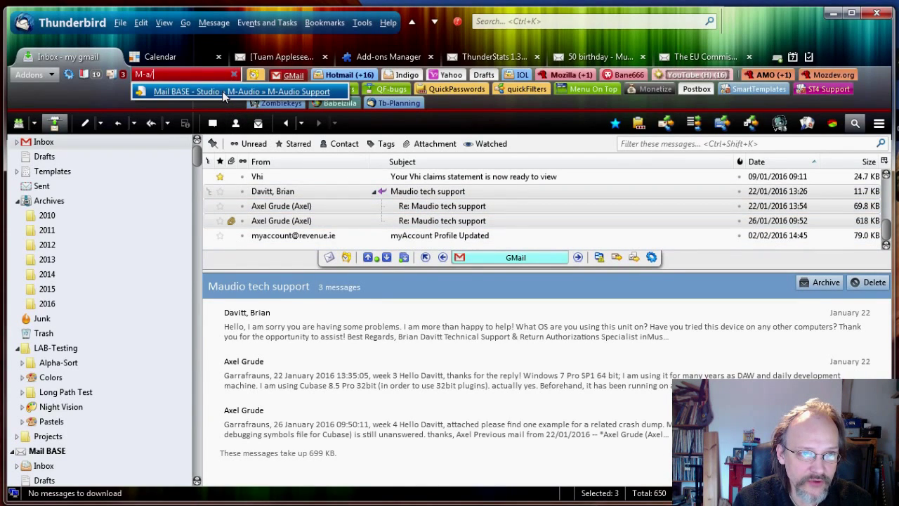
left_click(453, 219)
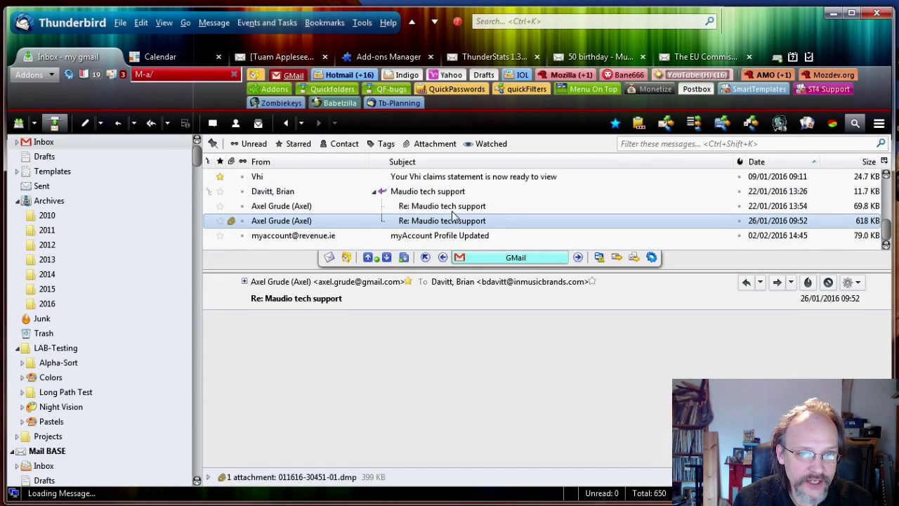
left_click(434, 236)
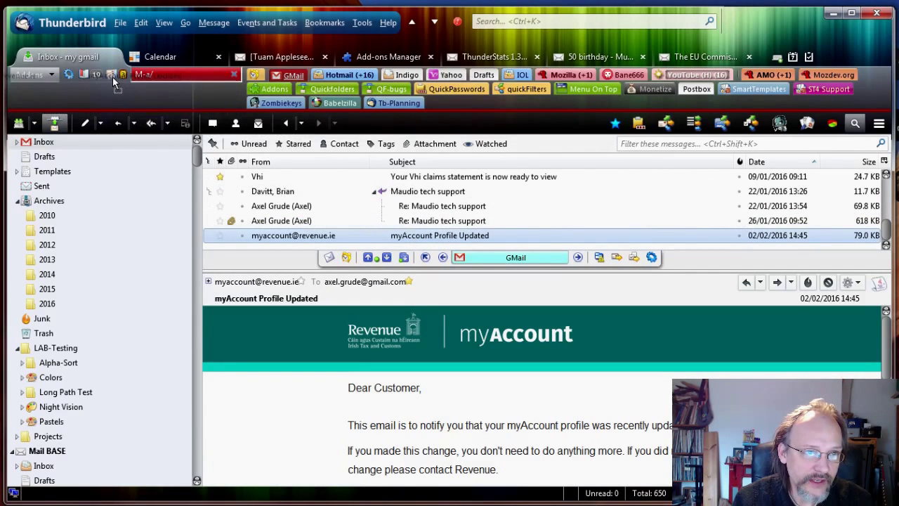
left_click(326, 193)
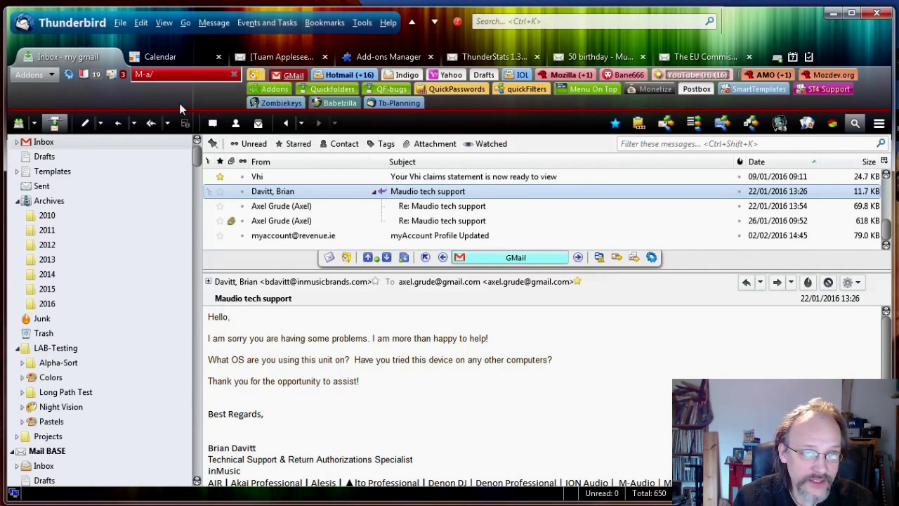
Step: Filter the GMail inbox for "audio" and add the "M-Audio - MIDISPORT 2X4 - Technical Support" message to the quick move list
left_click(685, 144)
type("audio")
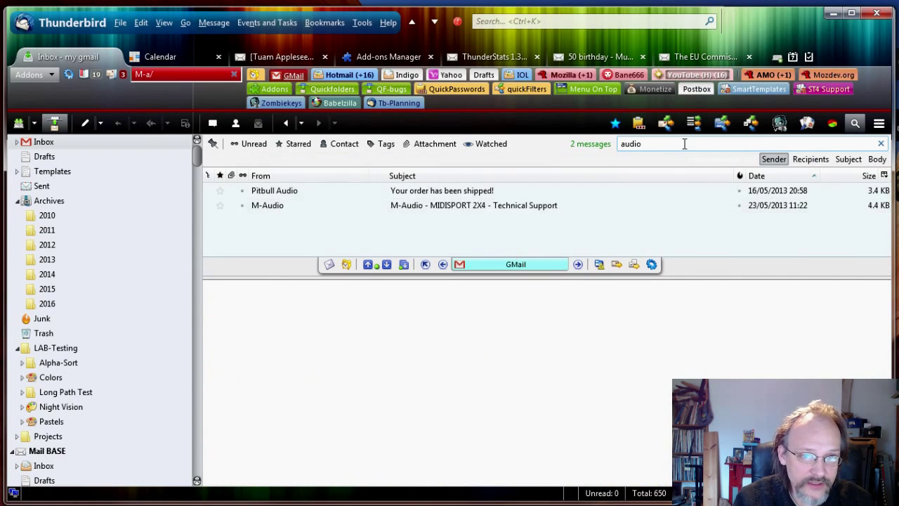
left_click(488, 211)
left_click_drag(433, 215, 162, 127)
left_click_drag(114, 80, 121, 74)
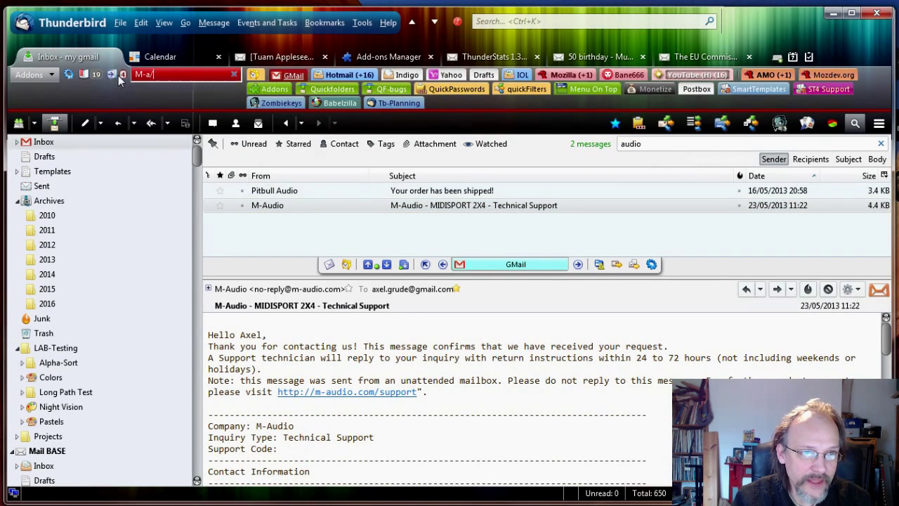
Step: Check the queued mails, shorten the target search to "M-a", and move them all to Studio » M-Audio » M-Audio Support
left_click(118, 75)
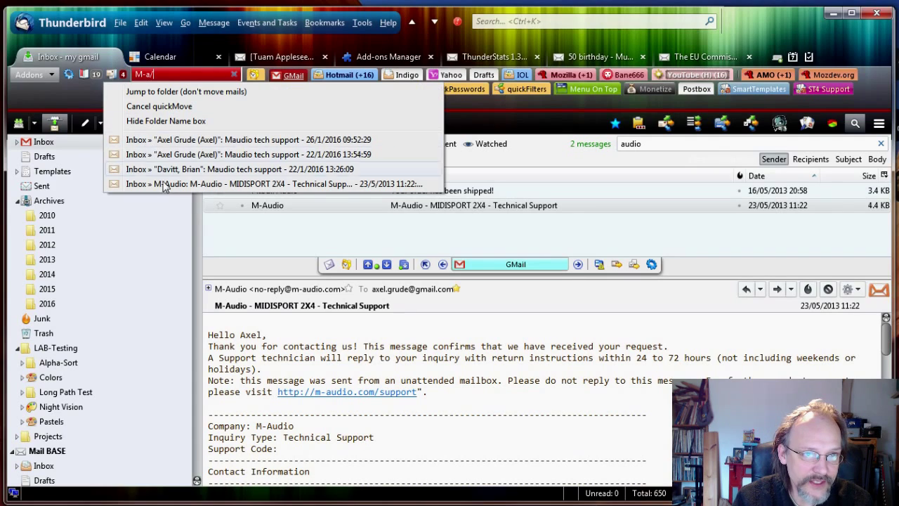
left_click(161, 73)
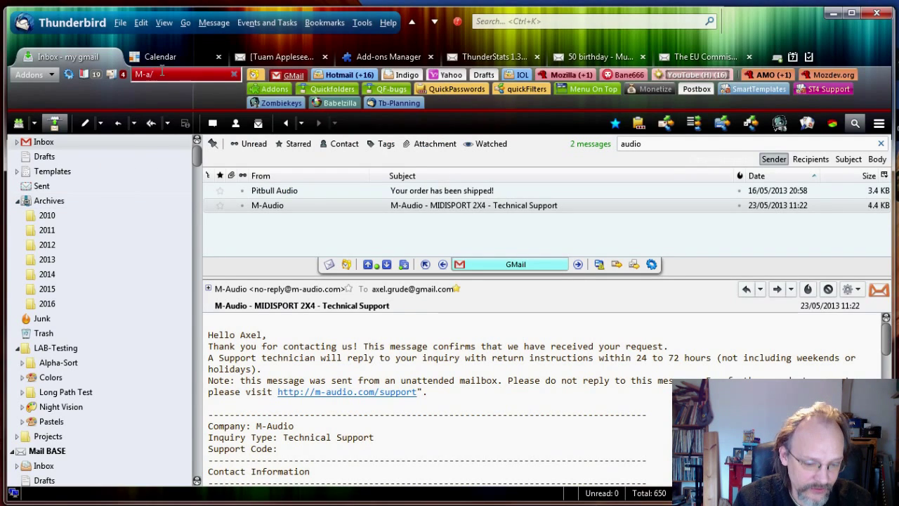
key("BackSpace")
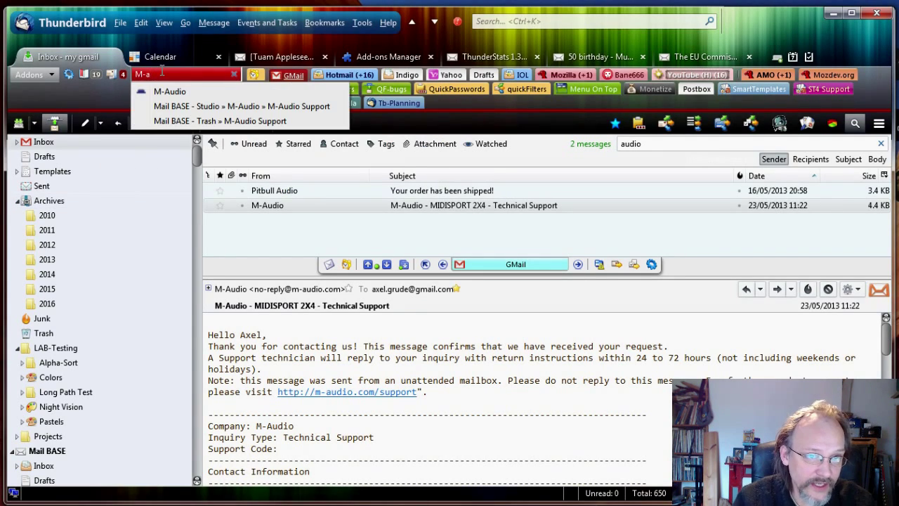
left_click(273, 111)
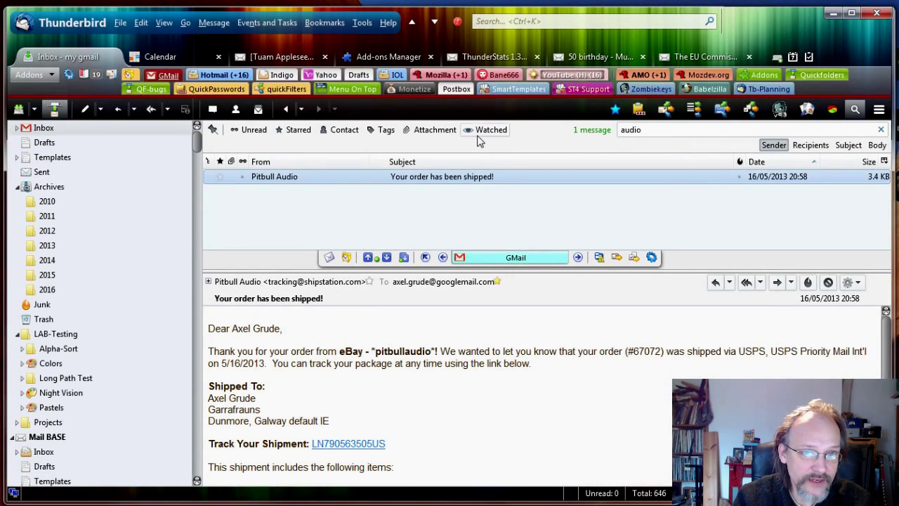
Step: Open the M-Audio Support subfolder through the recent folders and view the moved "Maudio tech support" messages
left_click(346, 258)
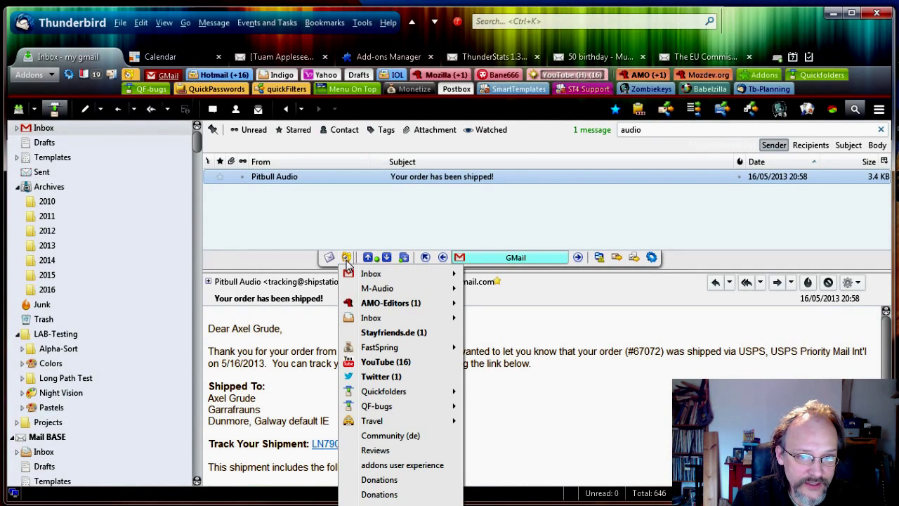
mouse_move(400, 288)
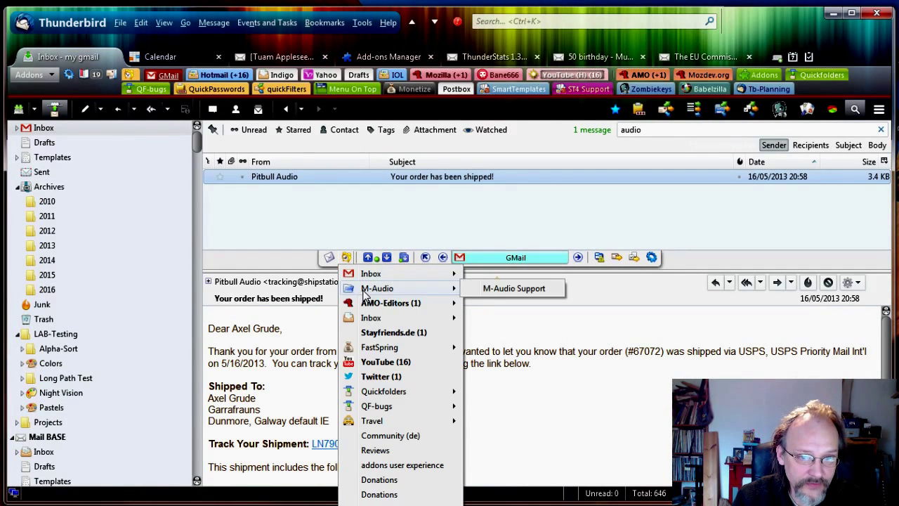
left_click(533, 295)
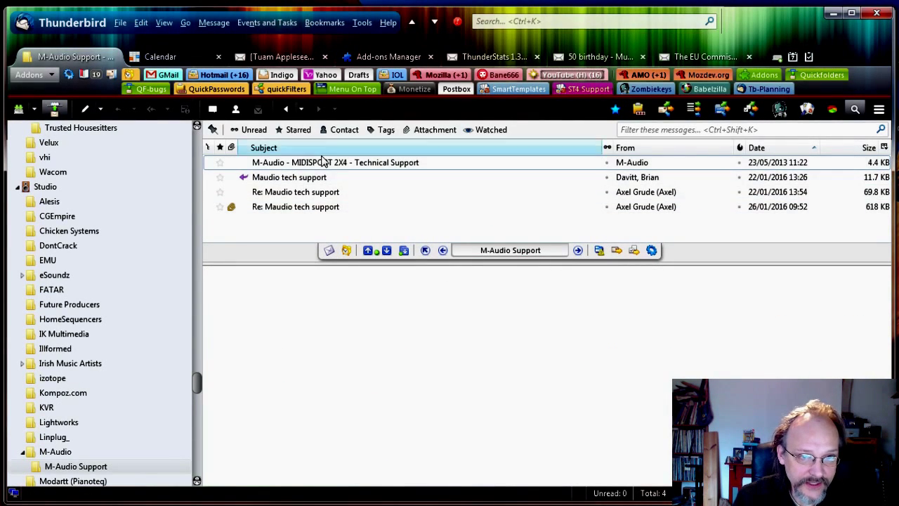
left_click(297, 179)
key("Down")
key("Down")
left_click(298, 180)
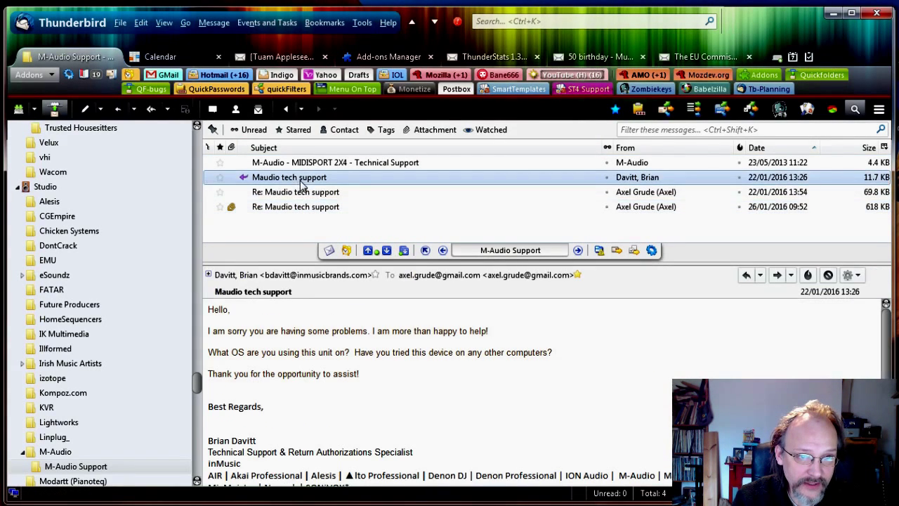
Step: Group the M-Audio Support messages by thread, and collapse and re-expand the "Maudio tech support" conversation
left_click(210, 149)
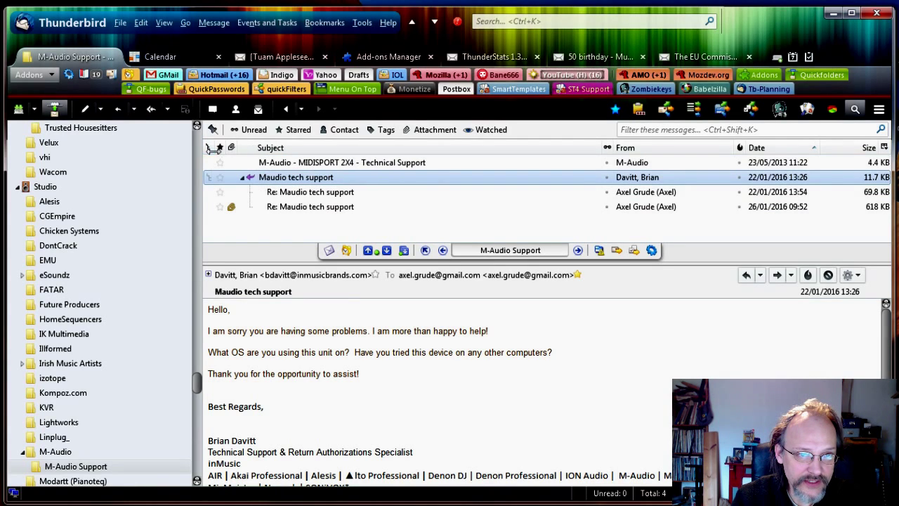
left_click(243, 180)
left_click(243, 179)
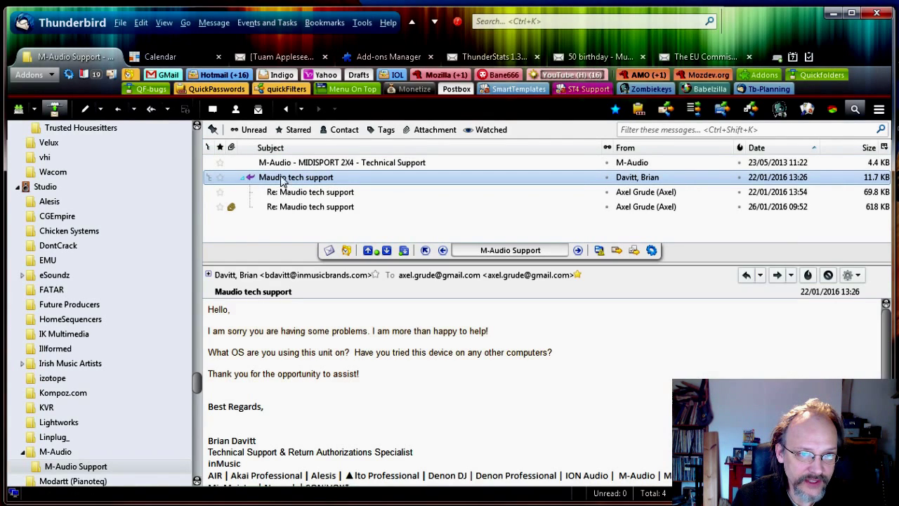